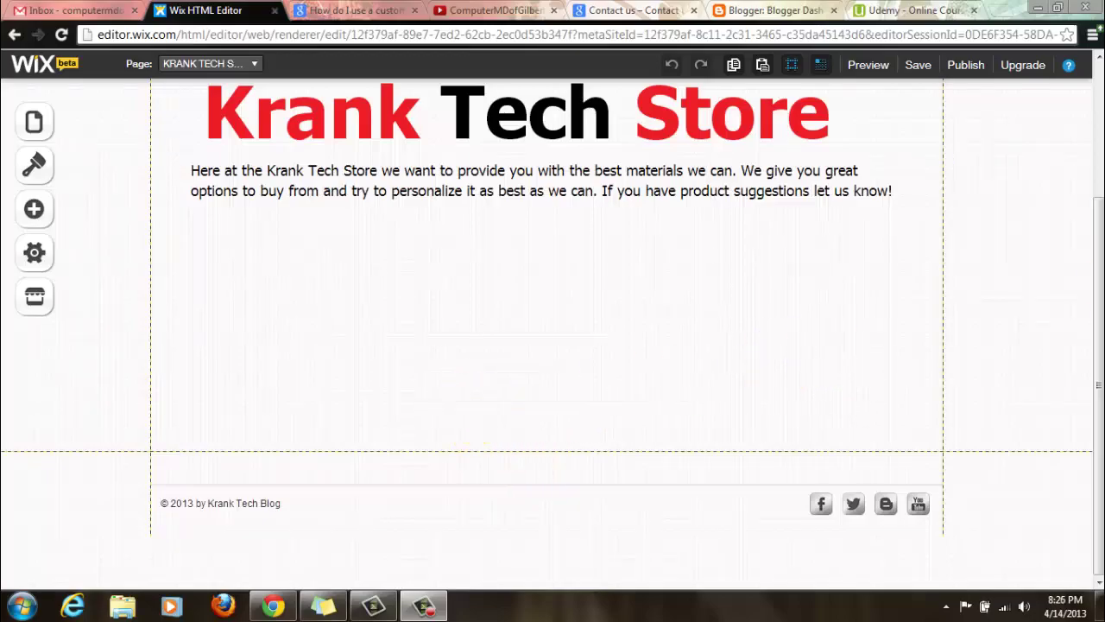
Step: Dismiss the avast! updater popup and scroll the Krank Tech Store page from header to footer
{"action": "left_click_drag", "start_coordinate": [1098, 289], "coordinate": [1096, 337]}
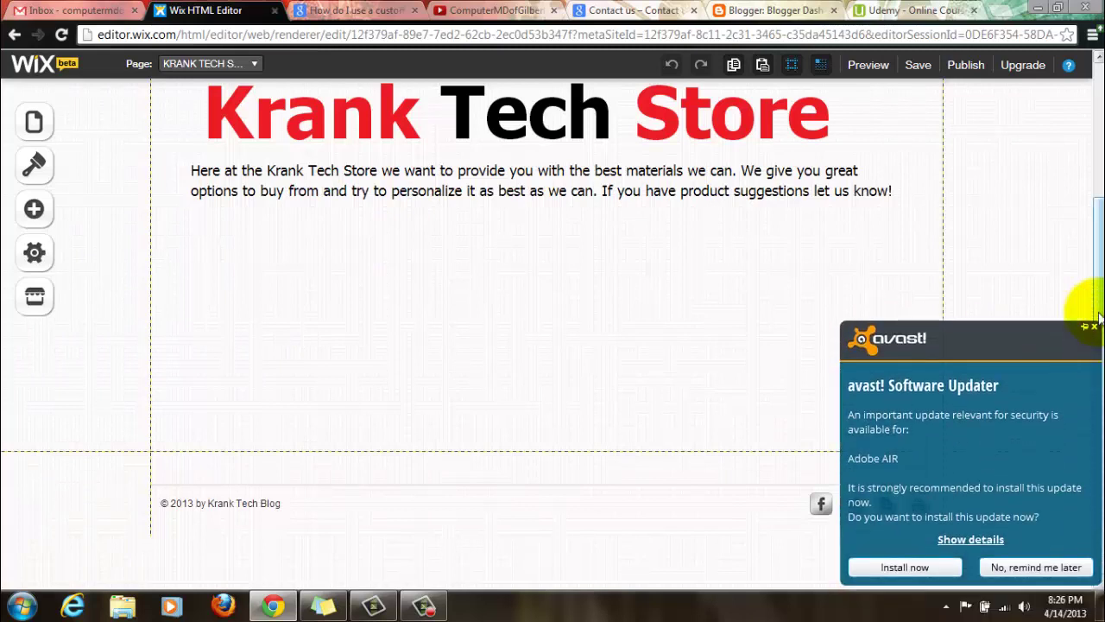
{"action": "left_click", "coordinate": [1094, 325]}
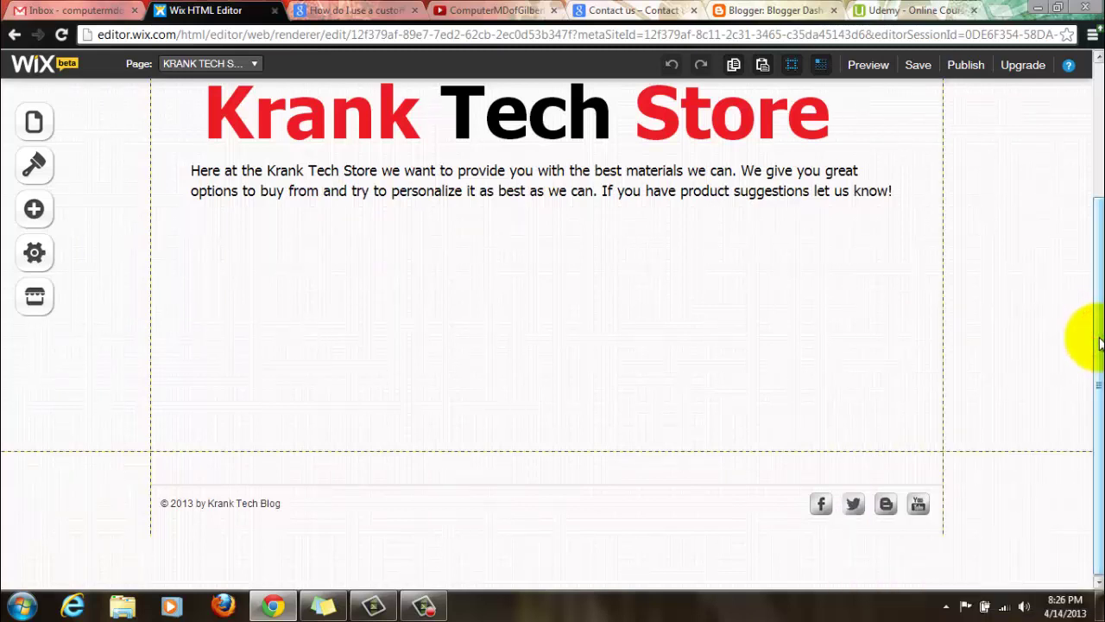
{"action": "mouse_move", "coordinate": [1099, 321]}
{"action": "left_mouse_down"}
{"action": "mouse_move", "coordinate": [1098, 187]}
{"action": "mouse_move", "coordinate": [1096, 343]}
{"action": "left_mouse_up"}
{"action": "scroll", "coordinate": [997, 314], "scroll_direction": "up", "scroll_amount": 3}
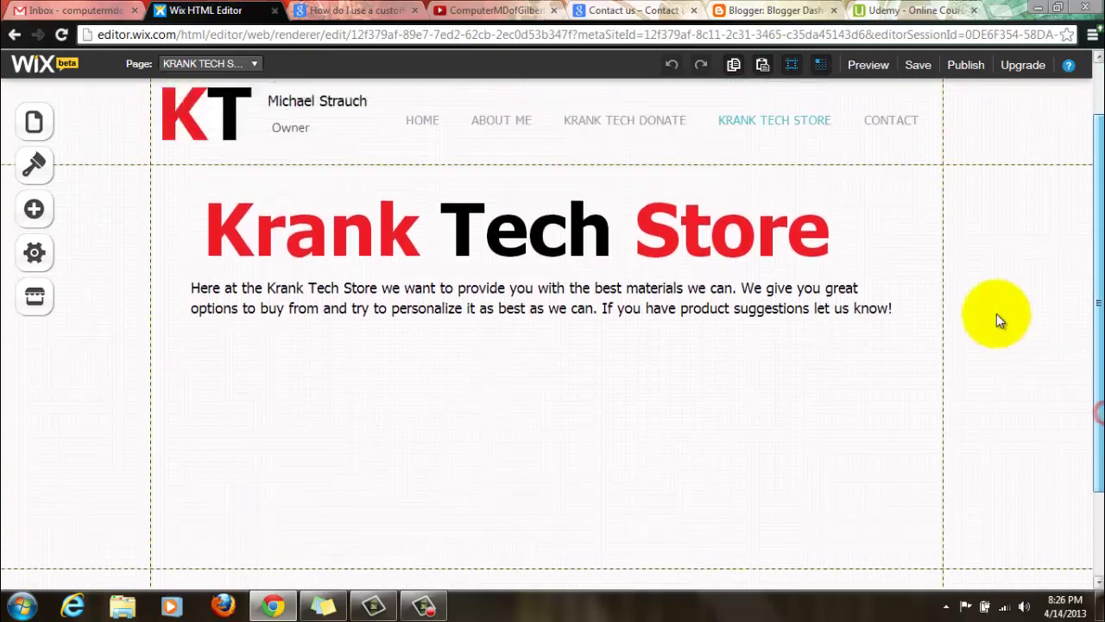
{"action": "scroll", "coordinate": [1070, 315], "scroll_direction": "up", "scroll_amount": 1}
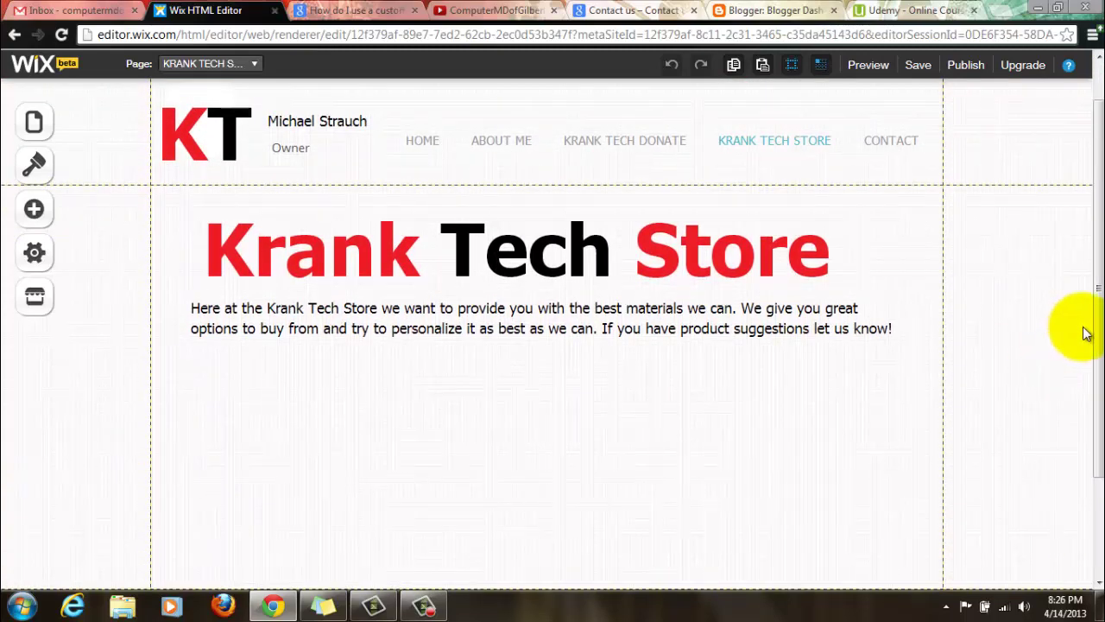
{"action": "left_click_drag", "start_coordinate": [1093, 339], "coordinate": [1085, 506]}
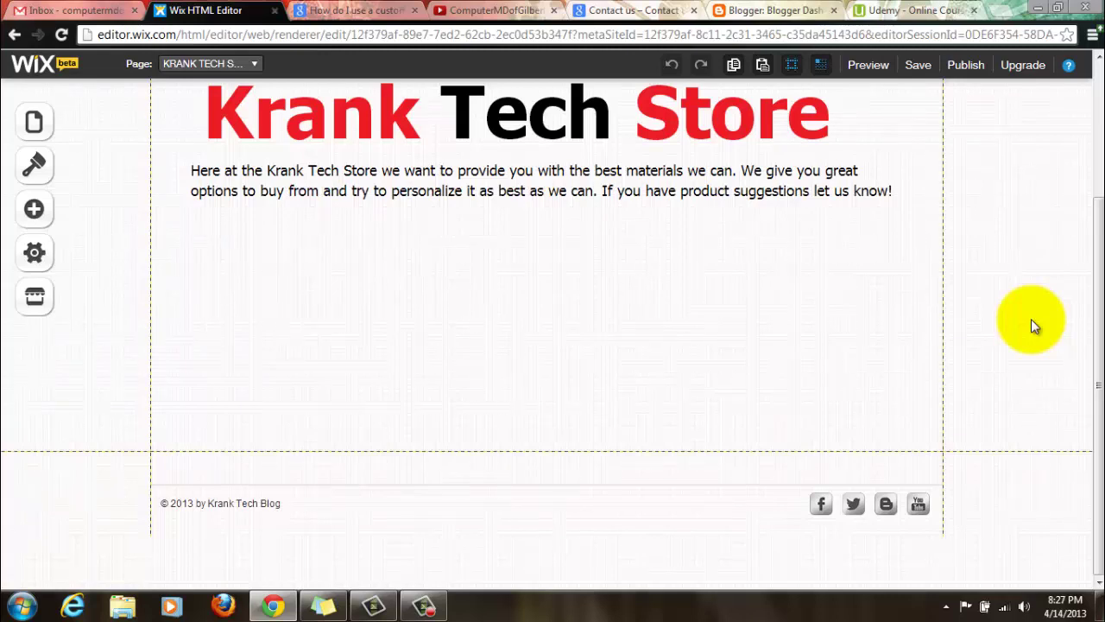
{"action": "left_click", "coordinate": [1097, 319]}
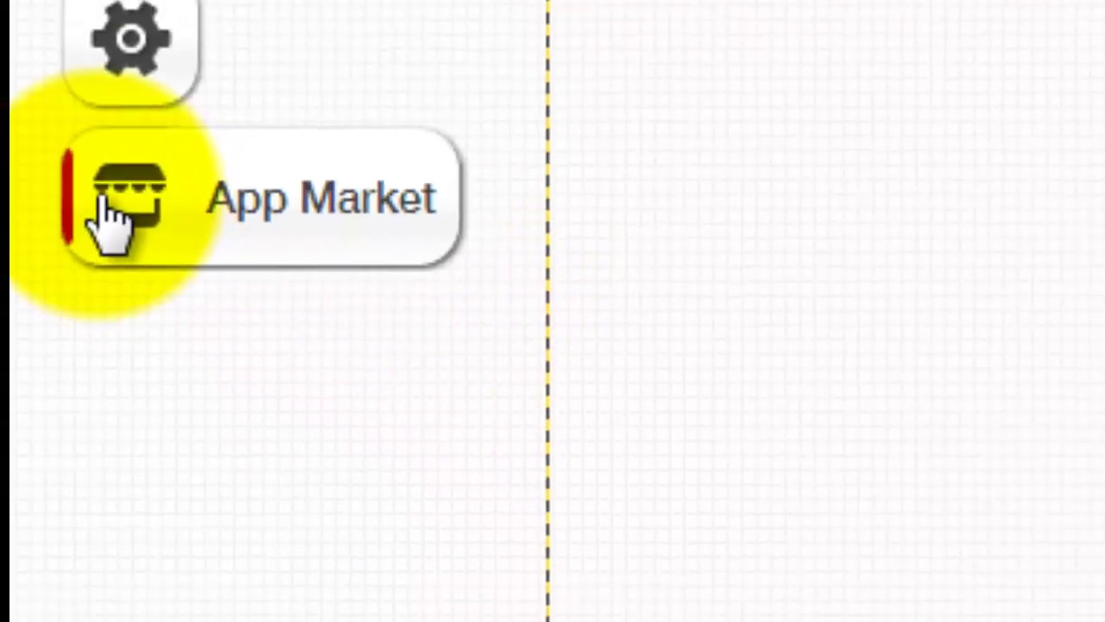
Step: Search the App Market for 'group chat' apps
{"action": "left_click", "coordinate": [121, 194]}
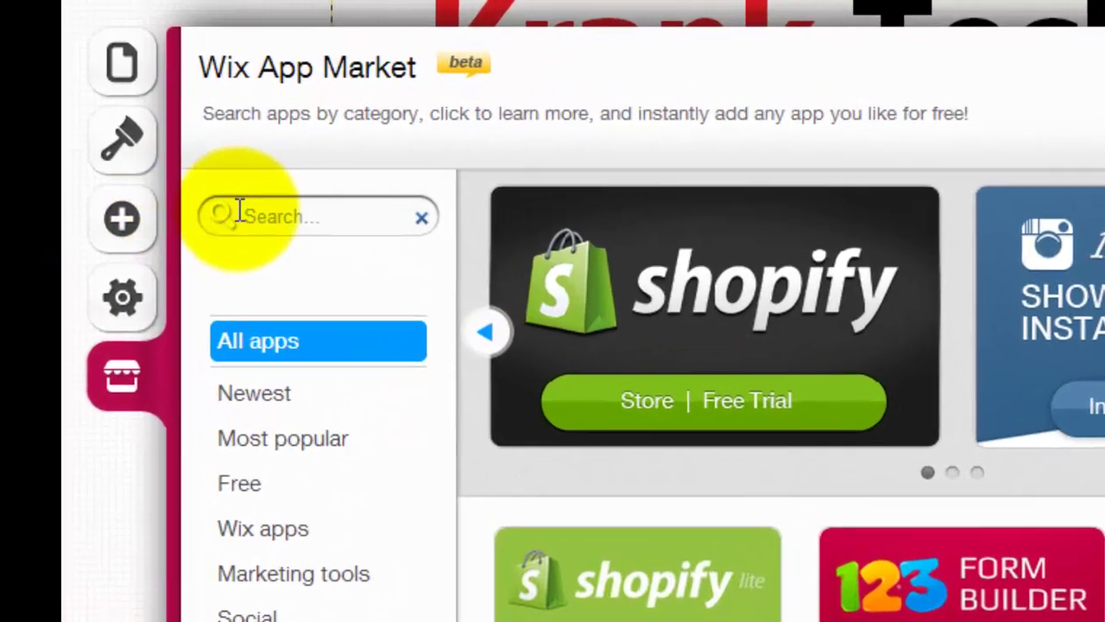
{"action": "left_click", "coordinate": [201, 151]}
{"action": "type", "text": "gro"}
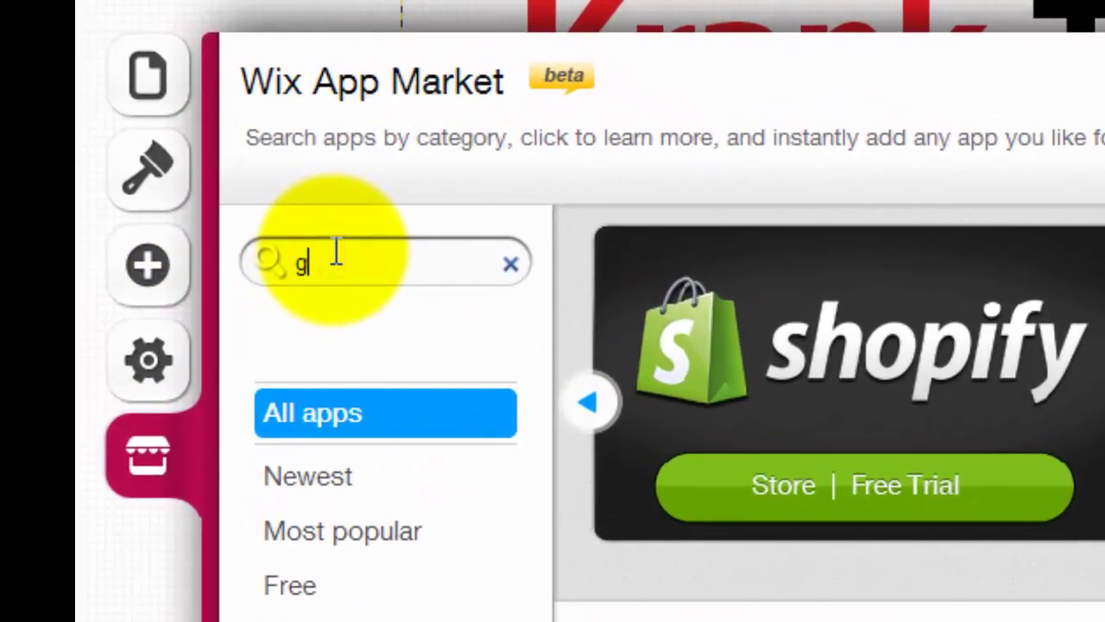
{"action": "type", "text": "up chat"}
{"action": "key", "text": "Return"}
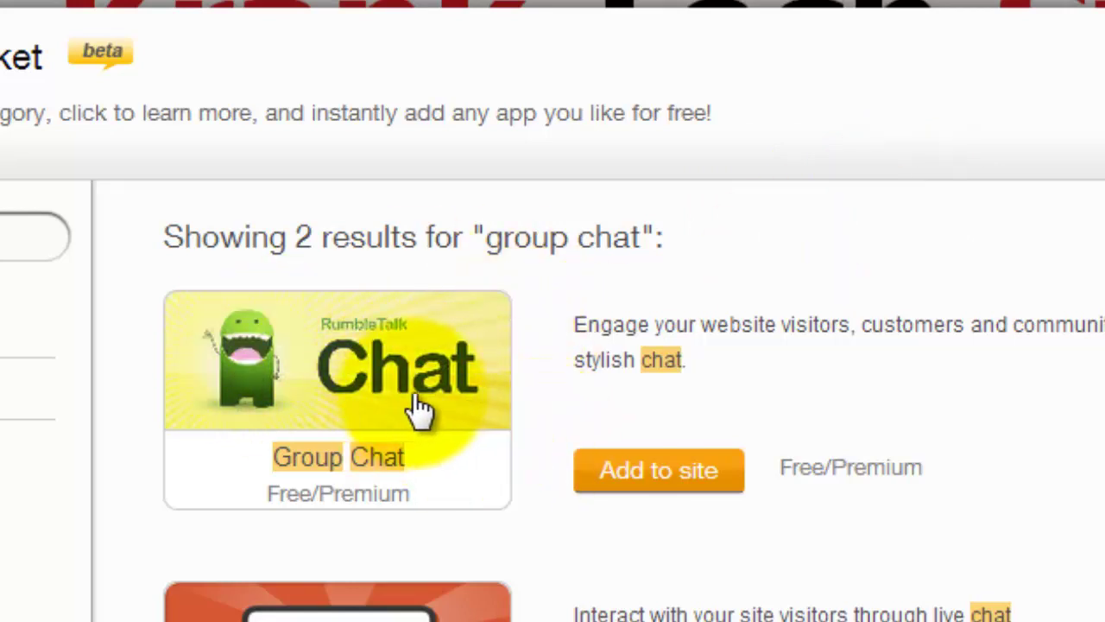
Step: Add RumbleTalk Group Chat, move it down and left, and expand its Administration settings
{"action": "left_click", "coordinate": [674, 477]}
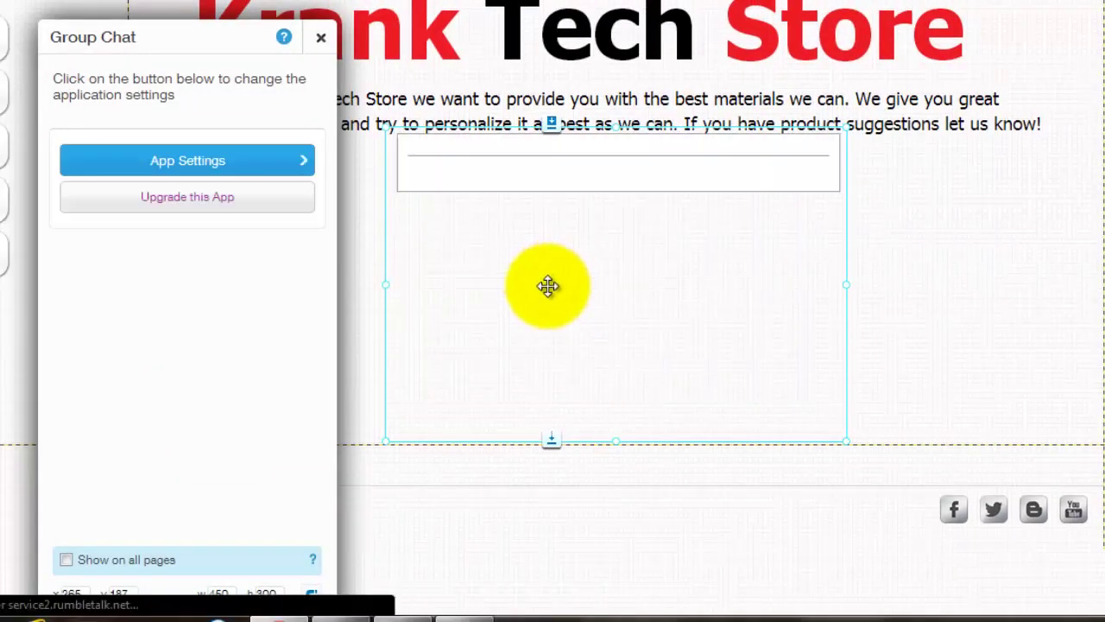
{"action": "left_click_drag", "start_coordinate": [546, 283], "coordinate": [515, 343]}
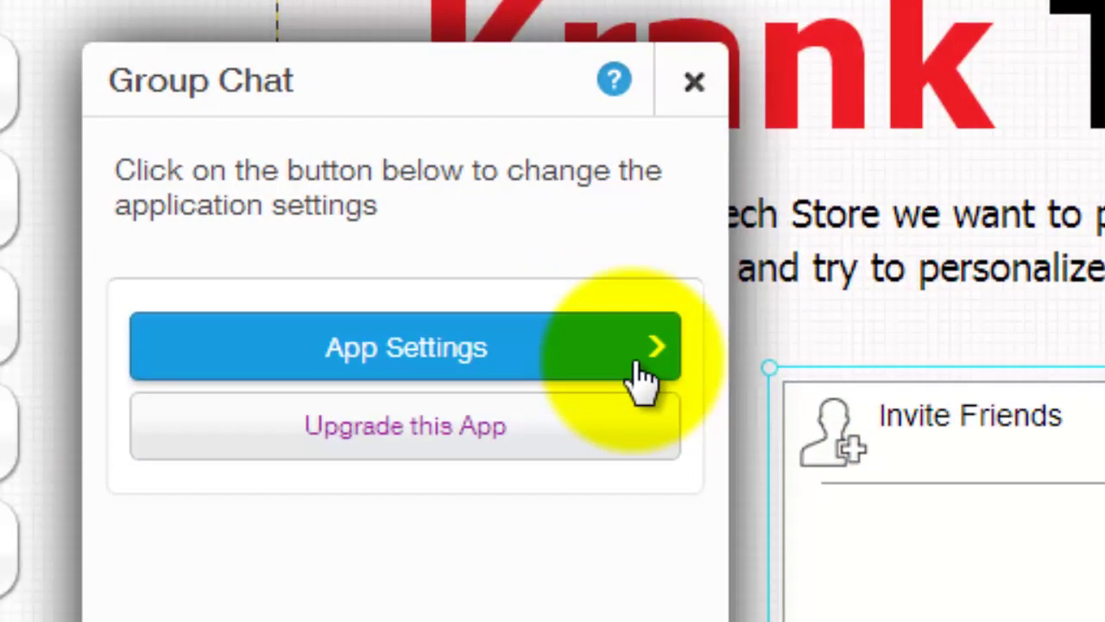
{"action": "left_click", "coordinate": [644, 380]}
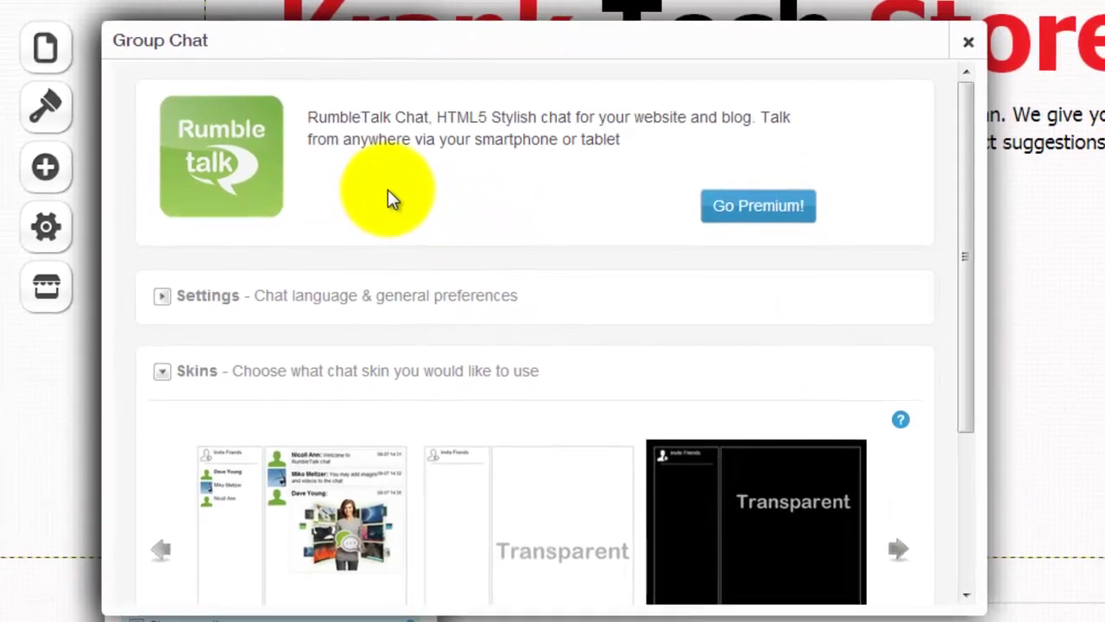
{"action": "left_click_drag", "start_coordinate": [960, 170], "coordinate": [954, 380]}
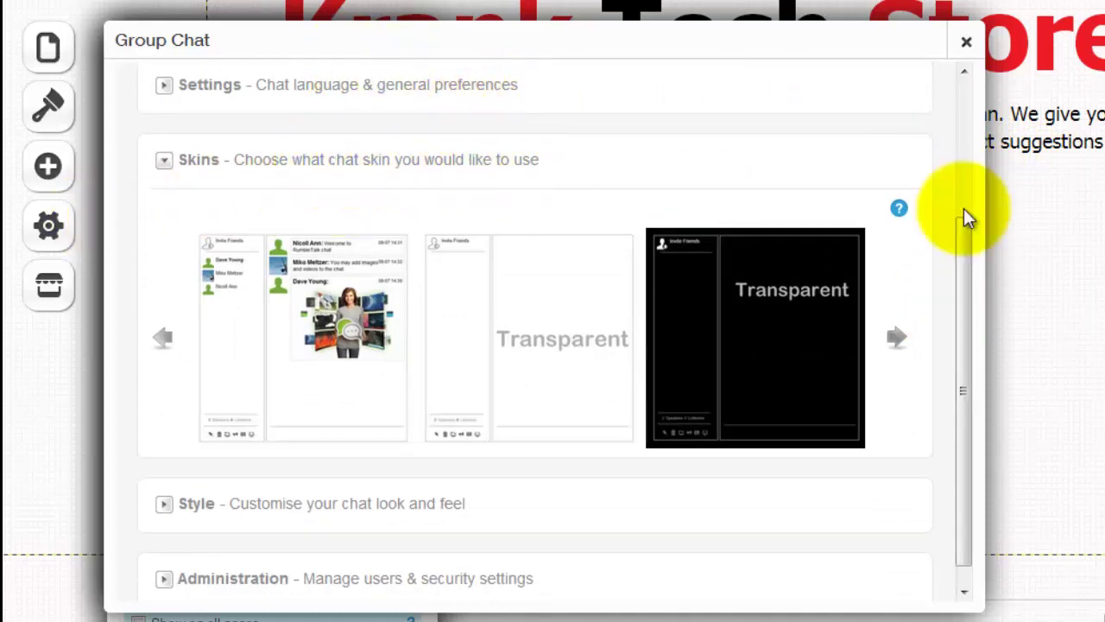
{"action": "left_click_drag", "start_coordinate": [971, 239], "coordinate": [959, 280]}
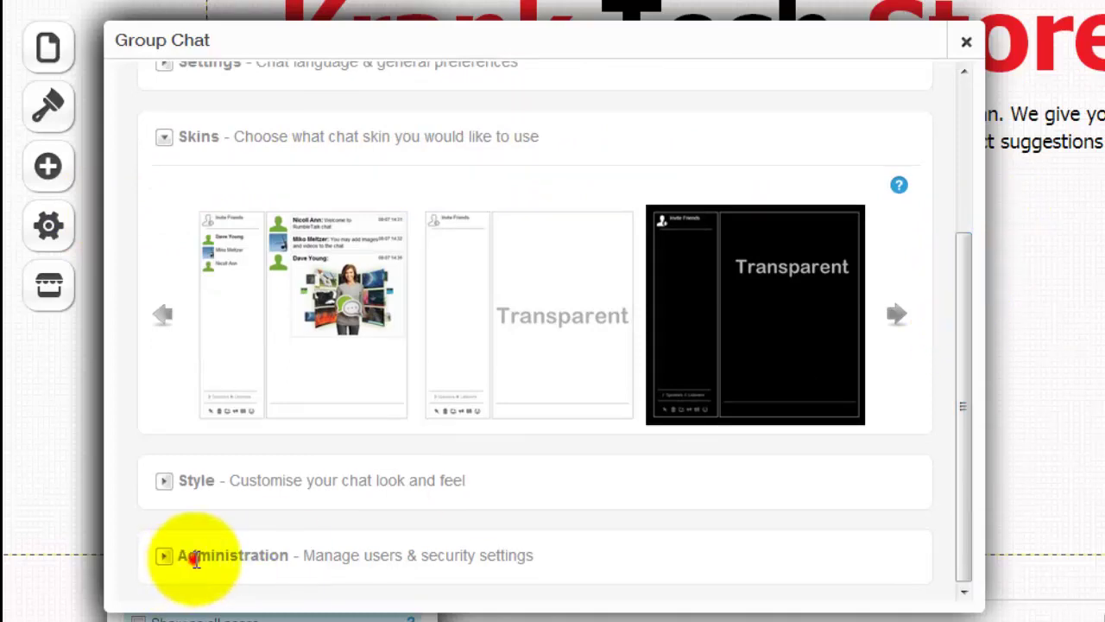
{"action": "double_click", "coordinate": [196, 557]}
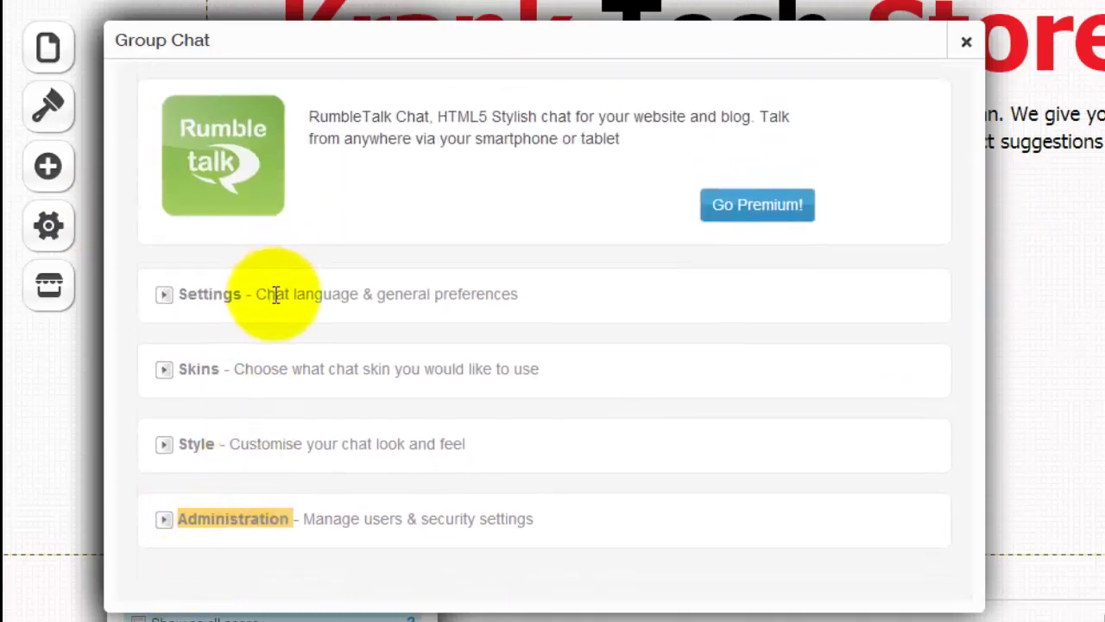
Step: Review Group Chat's Settings section down to the empty Filter words box, then close the dialog
{"action": "left_click", "coordinate": [276, 294]}
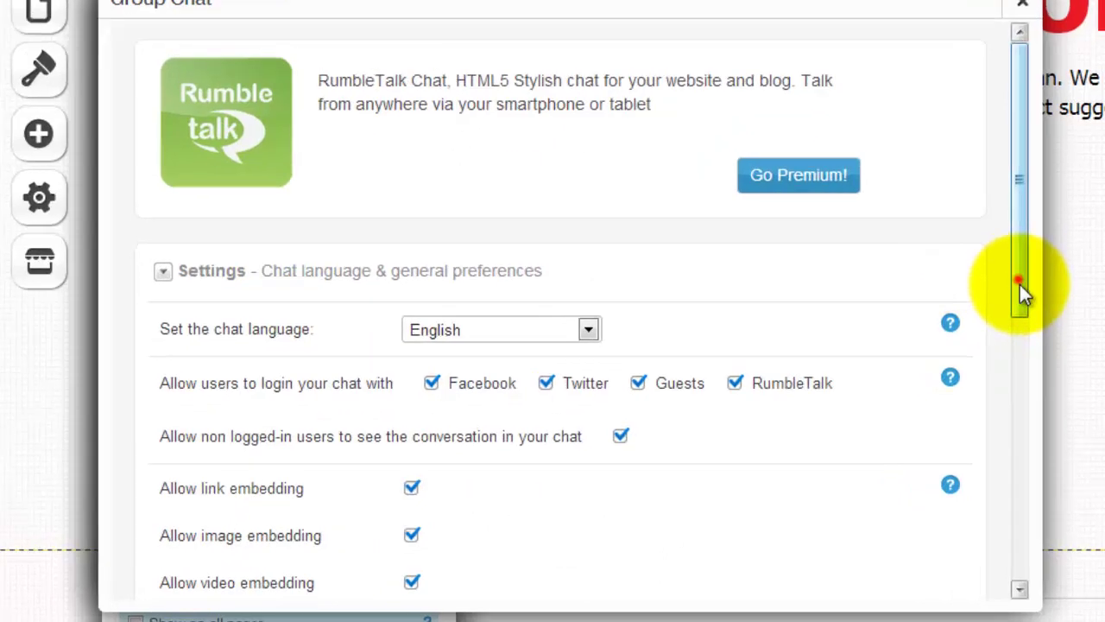
{"action": "left_click_drag", "start_coordinate": [1020, 284], "coordinate": [1020, 423]}
{"action": "left_click", "coordinate": [441, 406]}
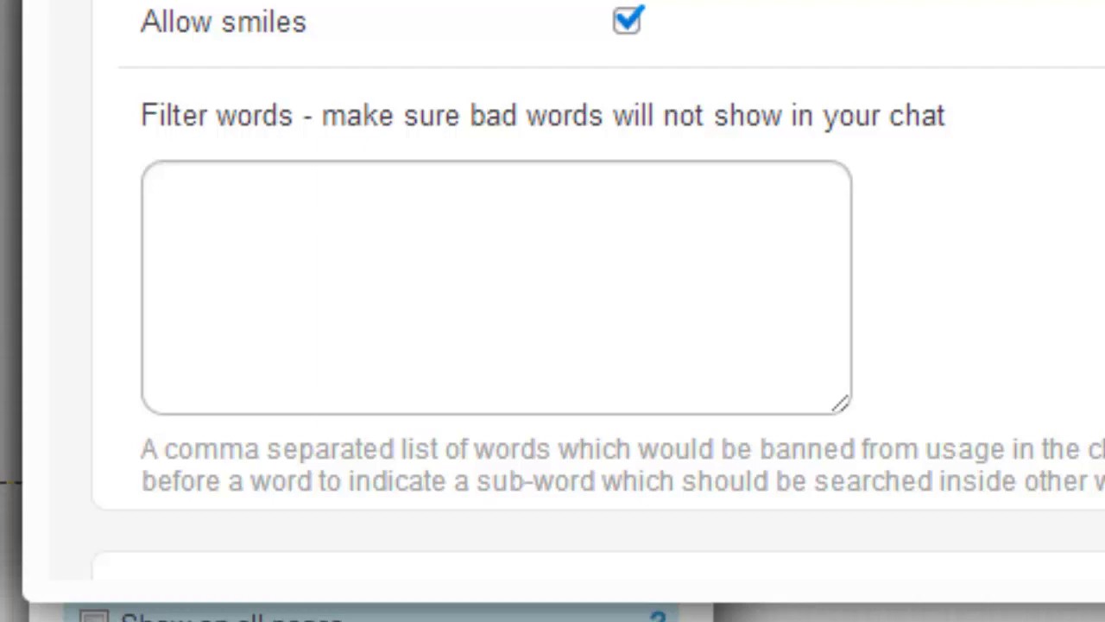
{"action": "left_click", "coordinate": [291, 284]}
{"action": "scroll", "coordinate": [553, 285], "scroll_direction": "up", "scroll_amount": 5}
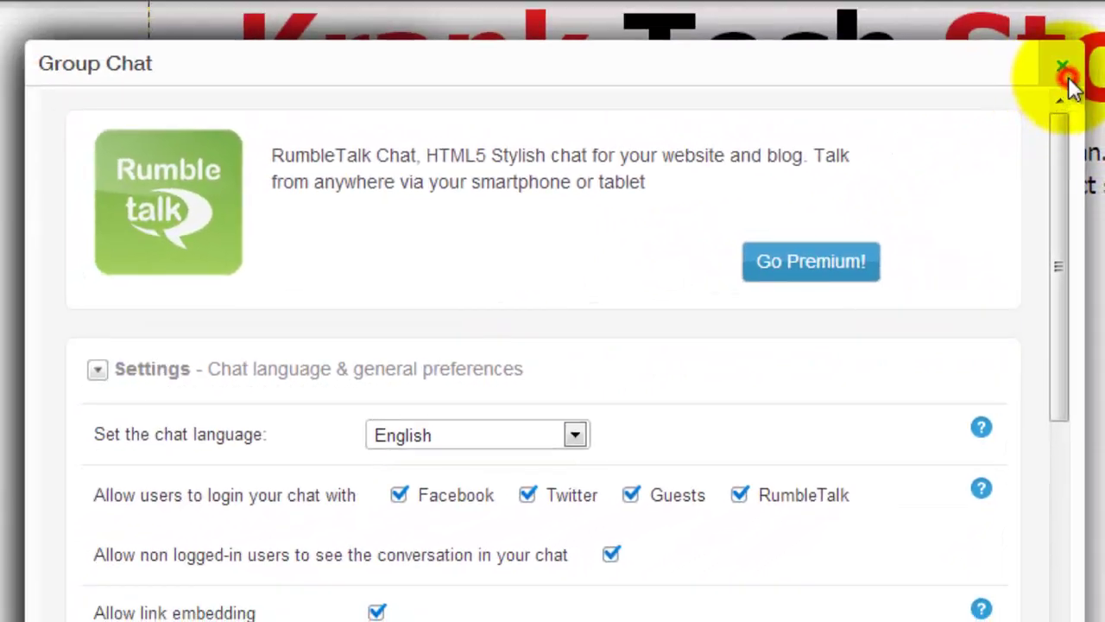
{"action": "left_click", "coordinate": [1062, 67]}
Step: Delete the Group Chat widget and search the App Market for 'Live chat' apps
{"action": "left_click", "coordinate": [819, 482]}
{"action": "key", "text": "Delete"}
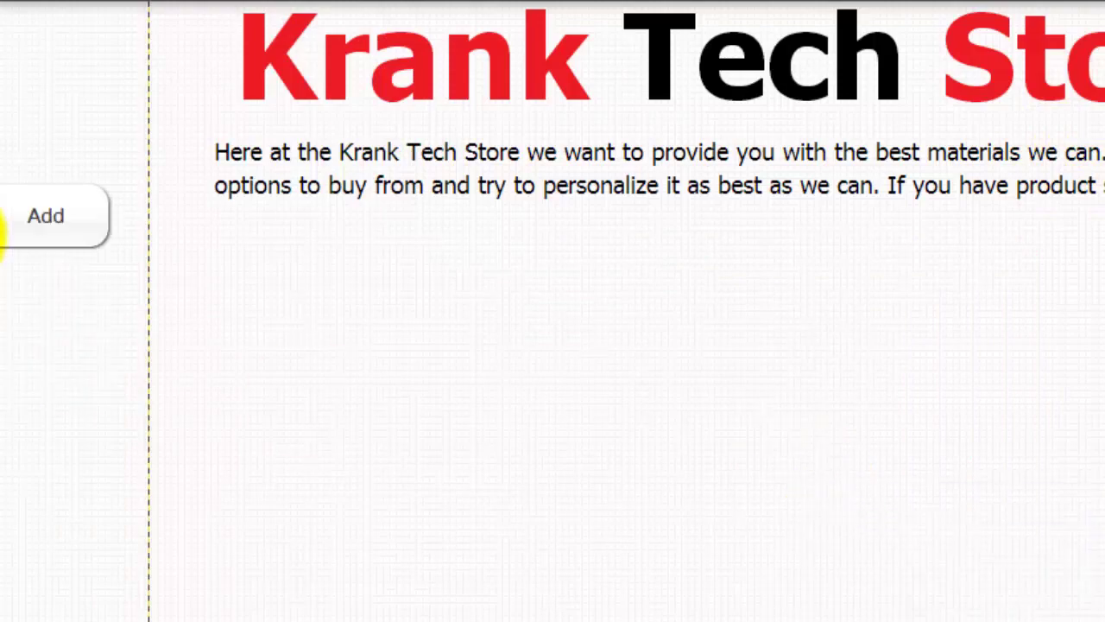
{"action": "left_click", "coordinate": [6, 361]}
{"action": "left_click", "coordinate": [118, 211]}
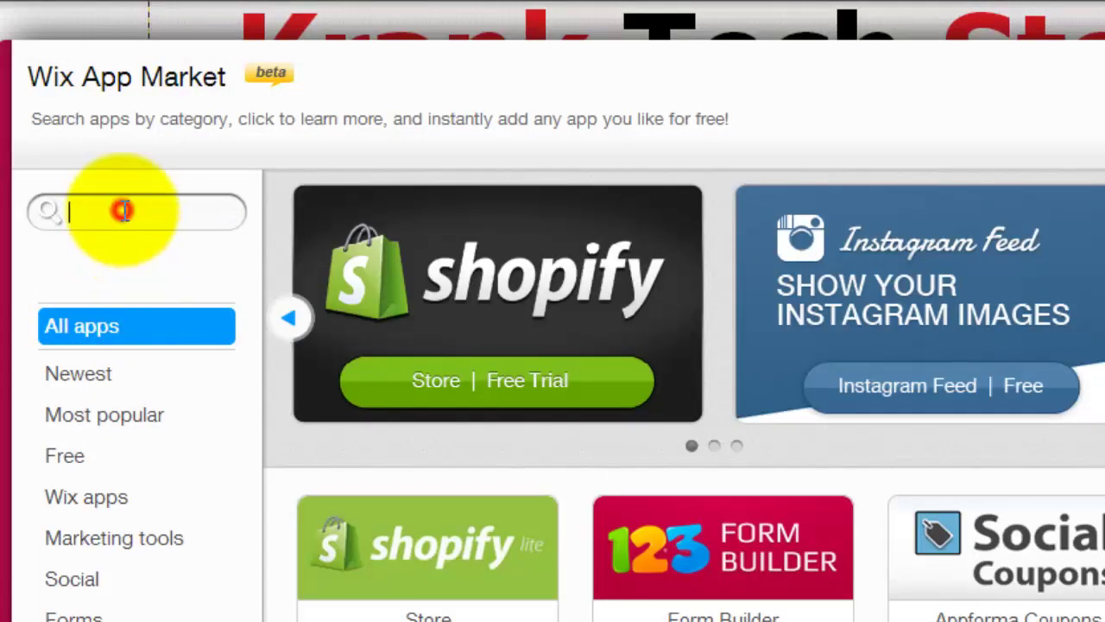
{"action": "type", "text": "Live chat"}
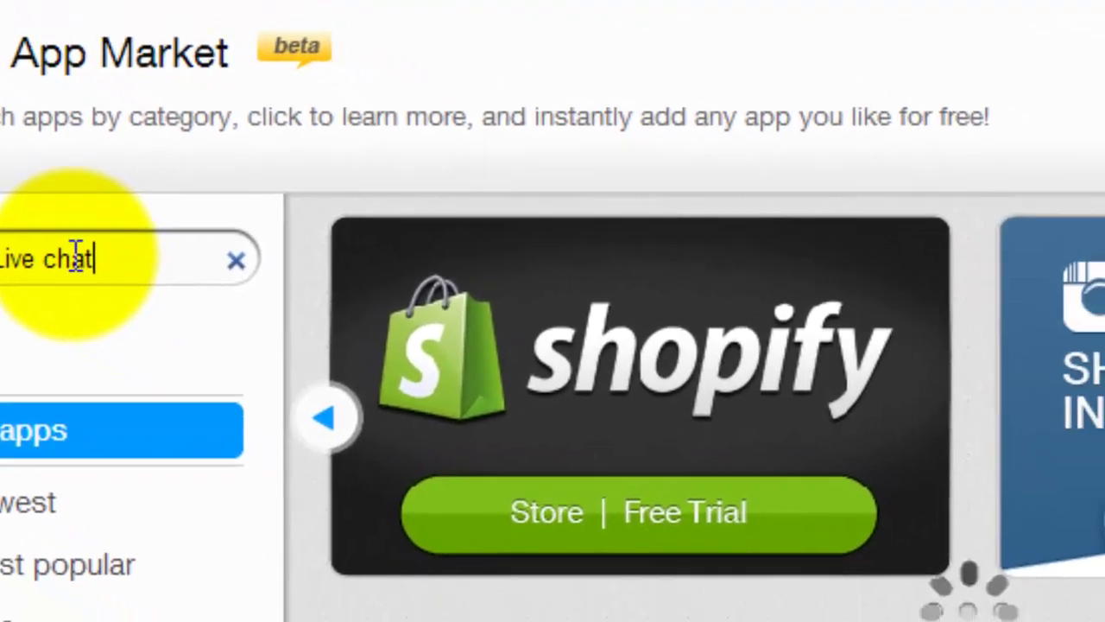
{"action": "key", "text": "Return"}
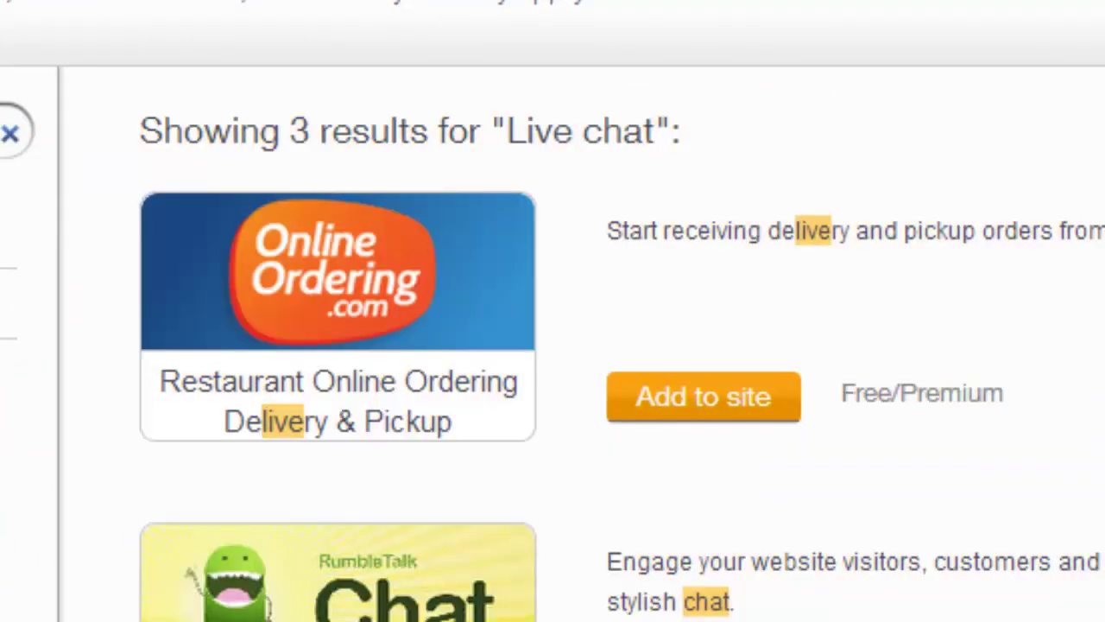
{"action": "scroll", "coordinate": [621, 354], "scroll_direction": "down", "scroll_amount": 4}
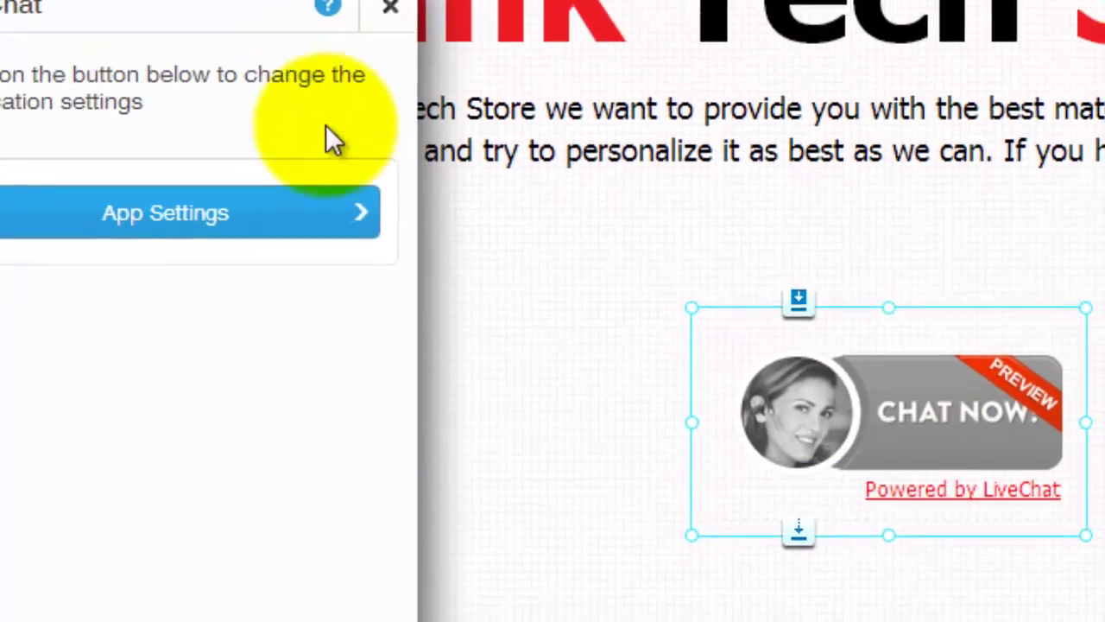
Step: Close the LiveChat panel and delete the LiveChat widget from the store page
{"action": "left_click", "coordinate": [390, 8]}
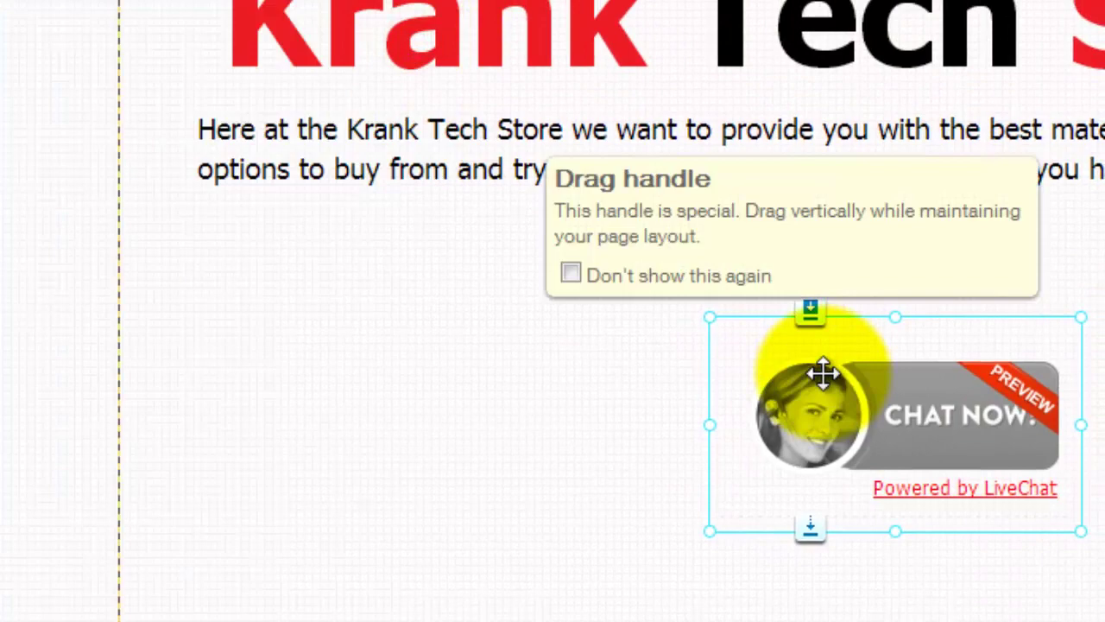
{"action": "left_click", "coordinate": [821, 373]}
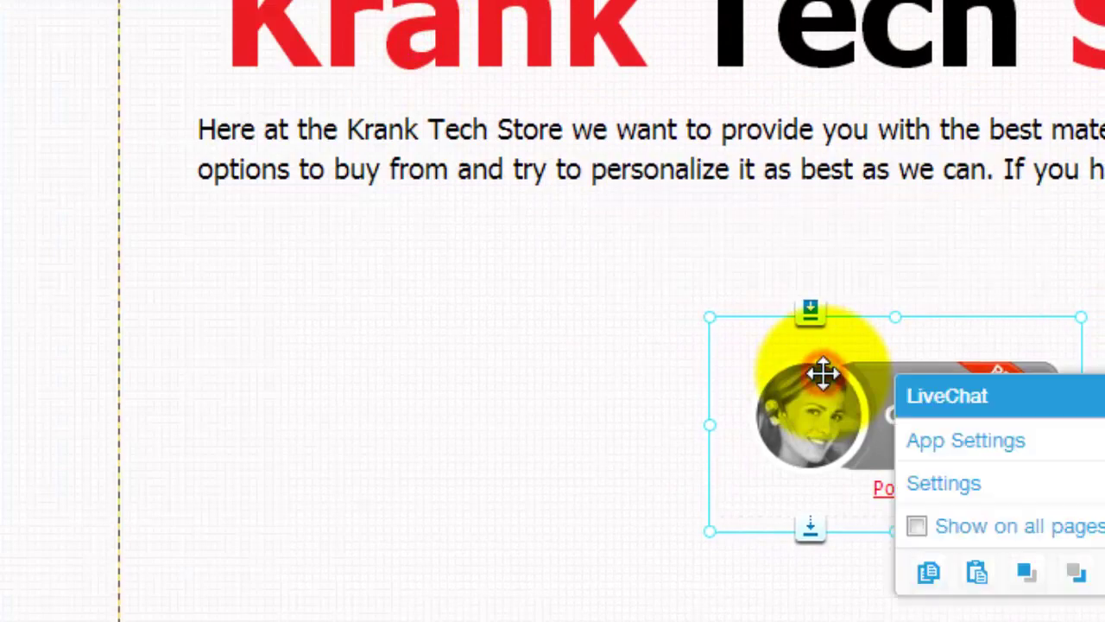
{"action": "key", "text": "Delete"}
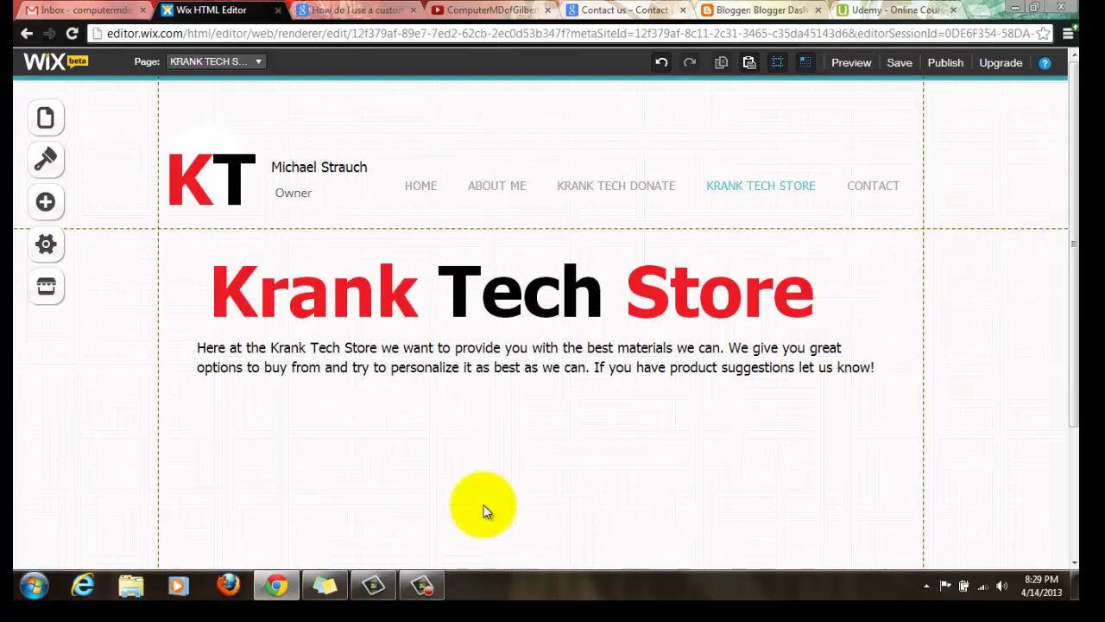
{"action": "left_click", "coordinate": [423, 586]}
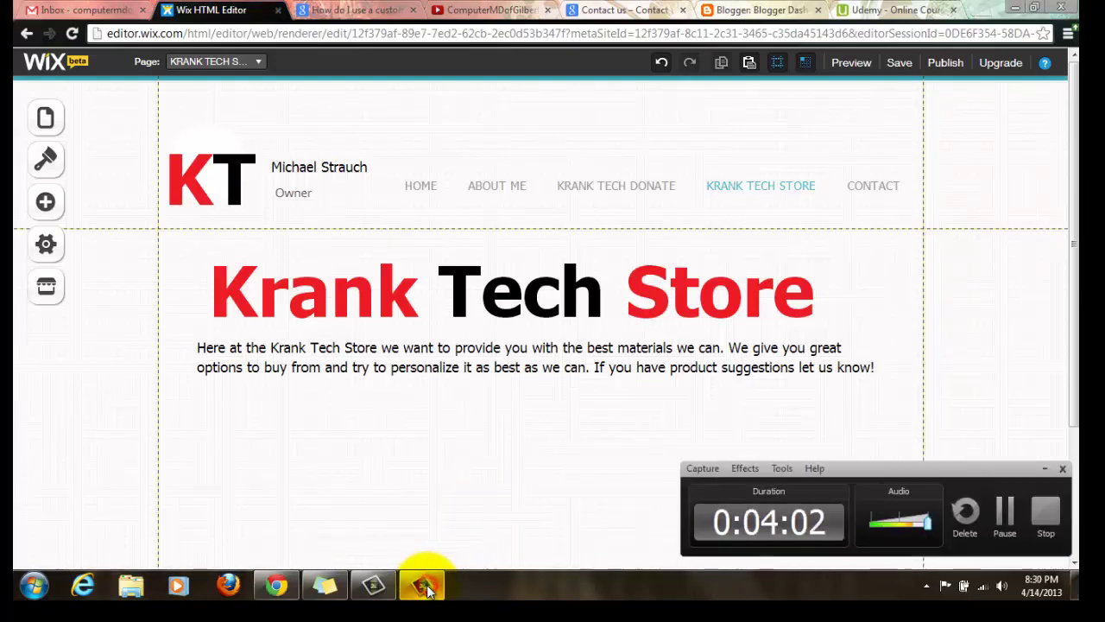